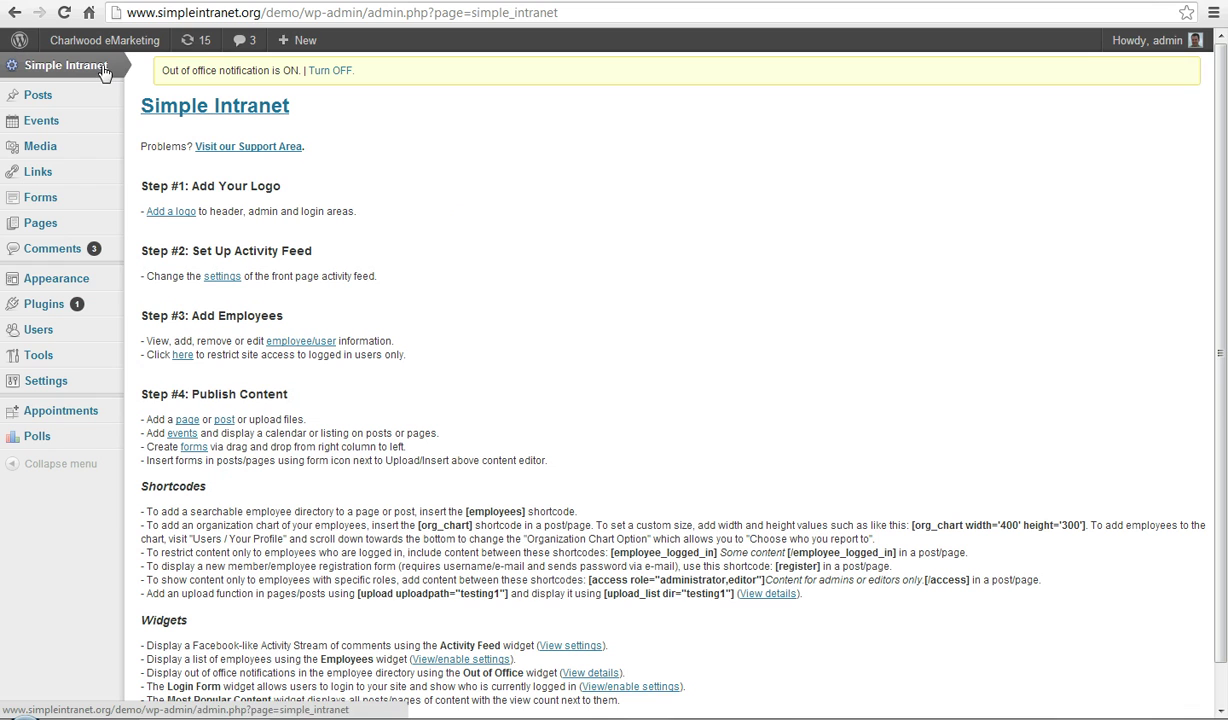
- Start a new poll and enter the question "Are you being paid enough?"
mouse_move(57, 438)
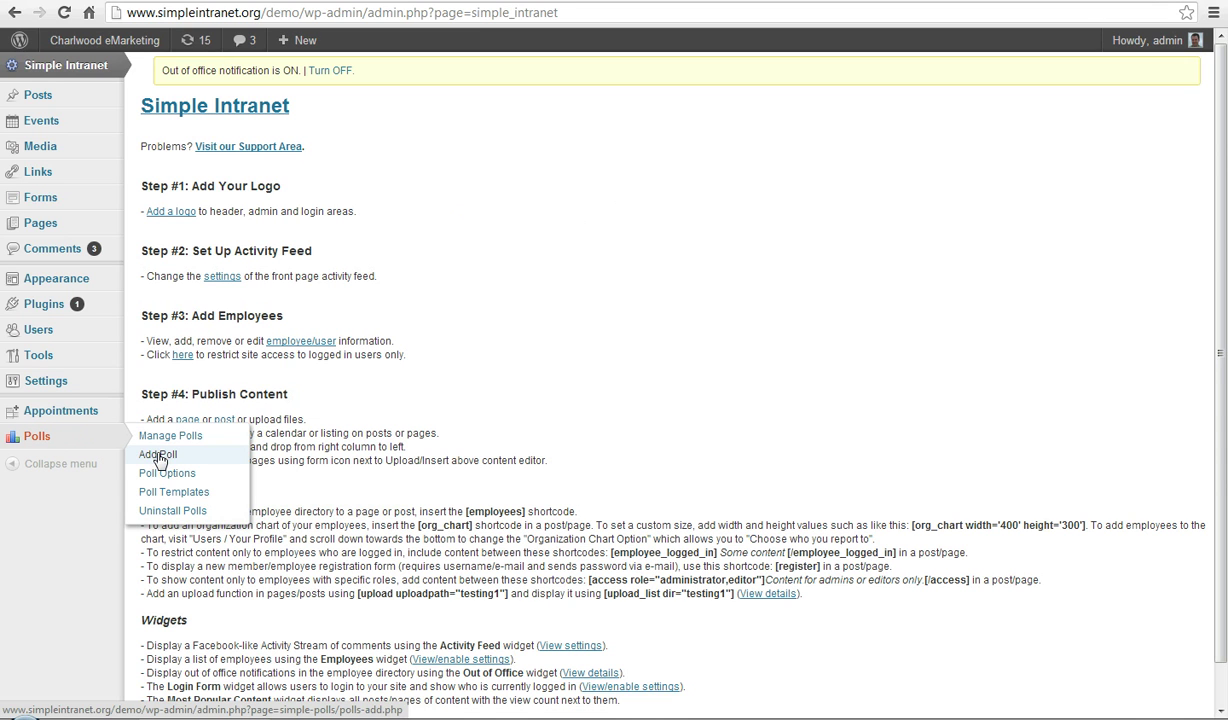
left_click(158, 455)
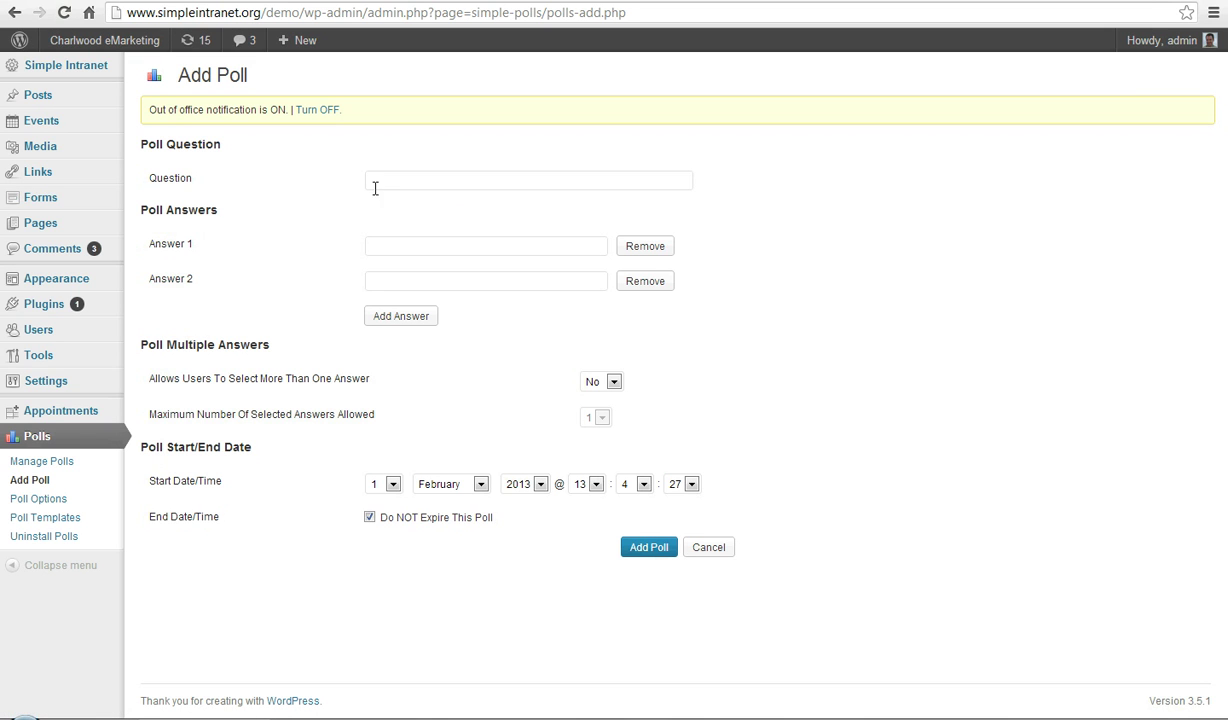
left_click(390, 180)
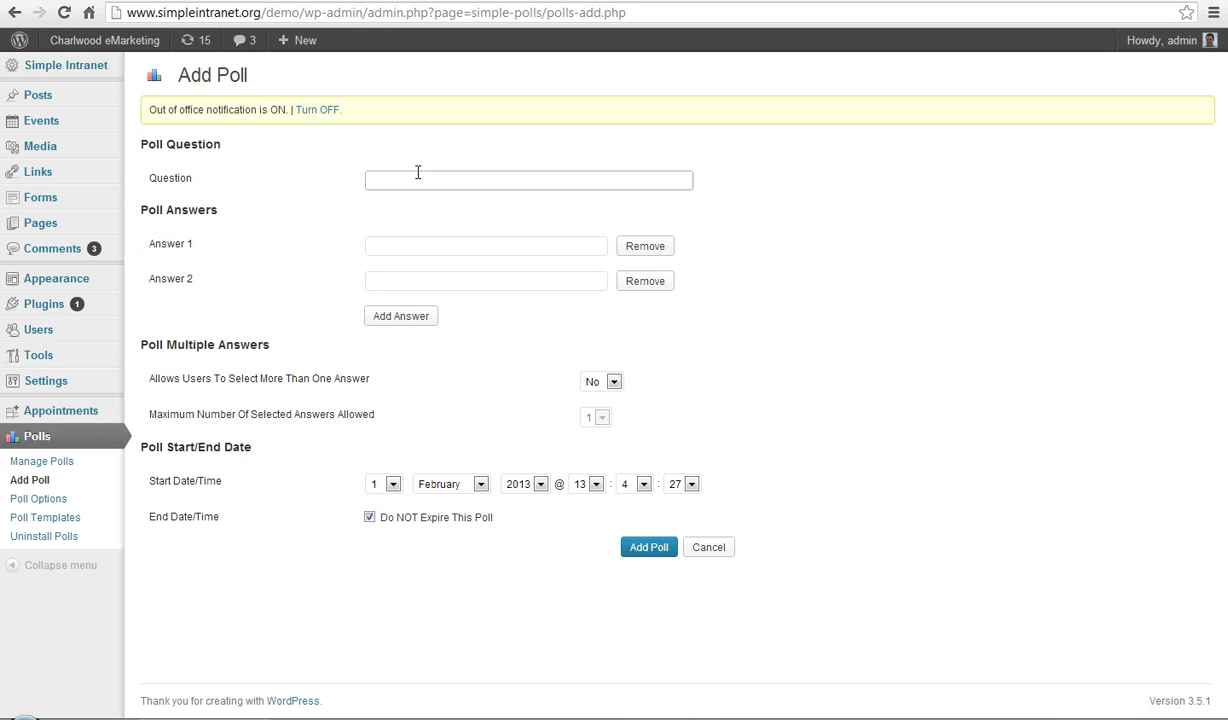
type("Are you being paid enough?")
key("Tab")
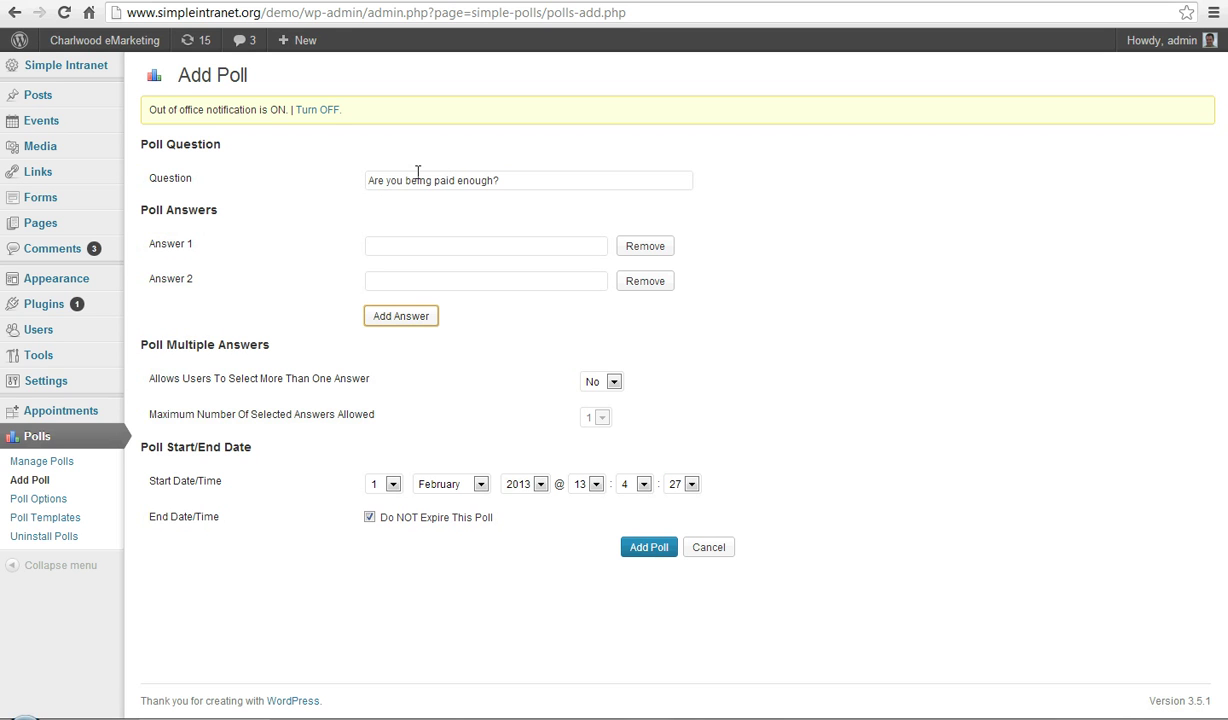
- Enter Yes and No as the two poll answers and add the poll
left_click(436, 244)
type("Yes")
key("Tab")
key("Tab")
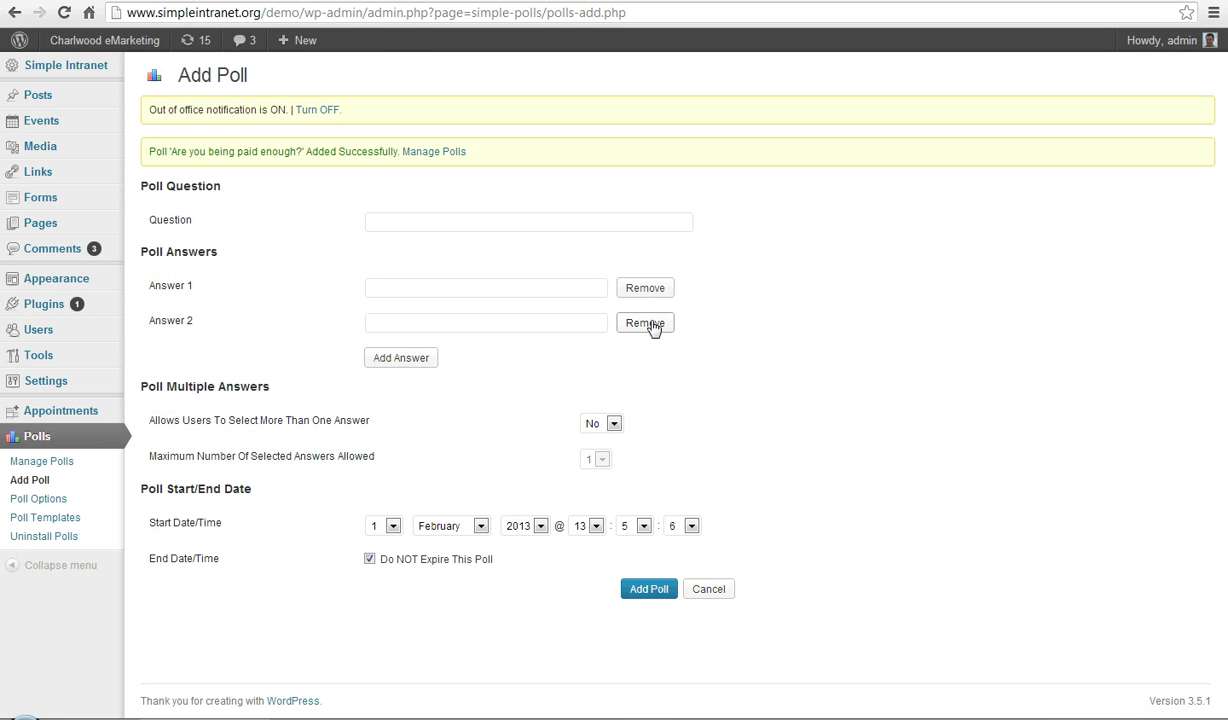
- Check the new poll's ID in the poll list and start a new post titled "Pay Poll"
left_click(49, 463)
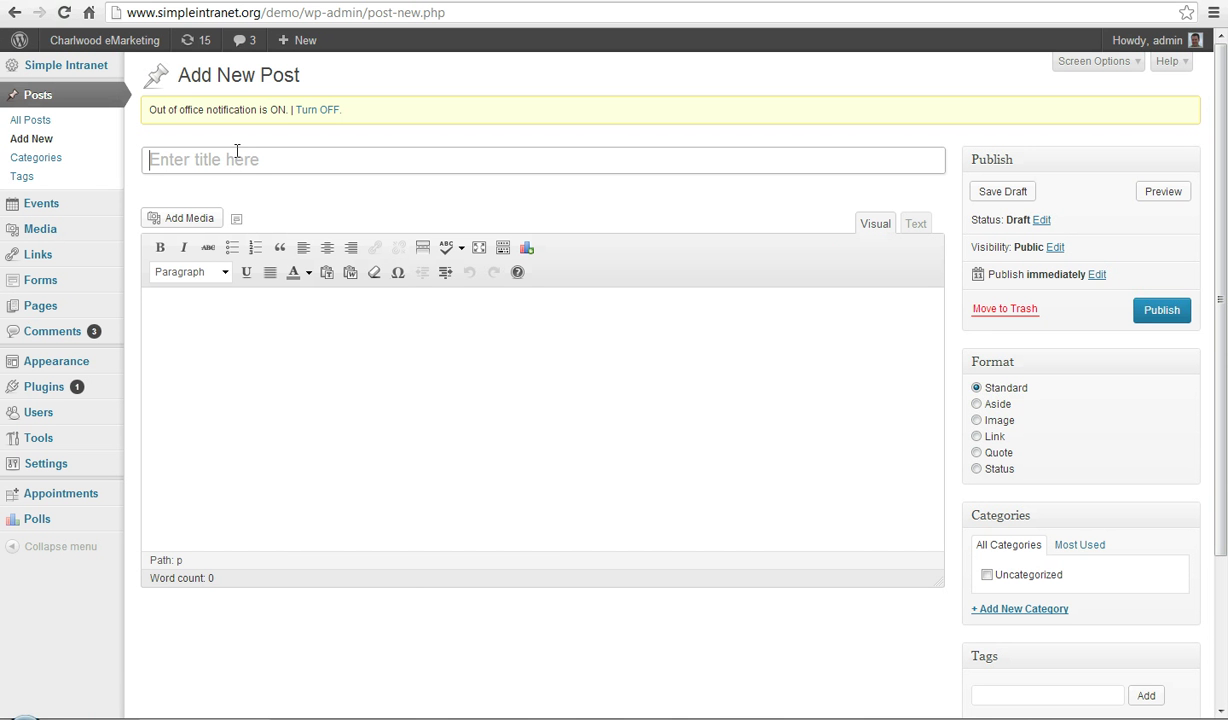
left_click(237, 150)
type("Pay Poll")
- Insert the poll with ID 4 into the body of the post
left_click(285, 352)
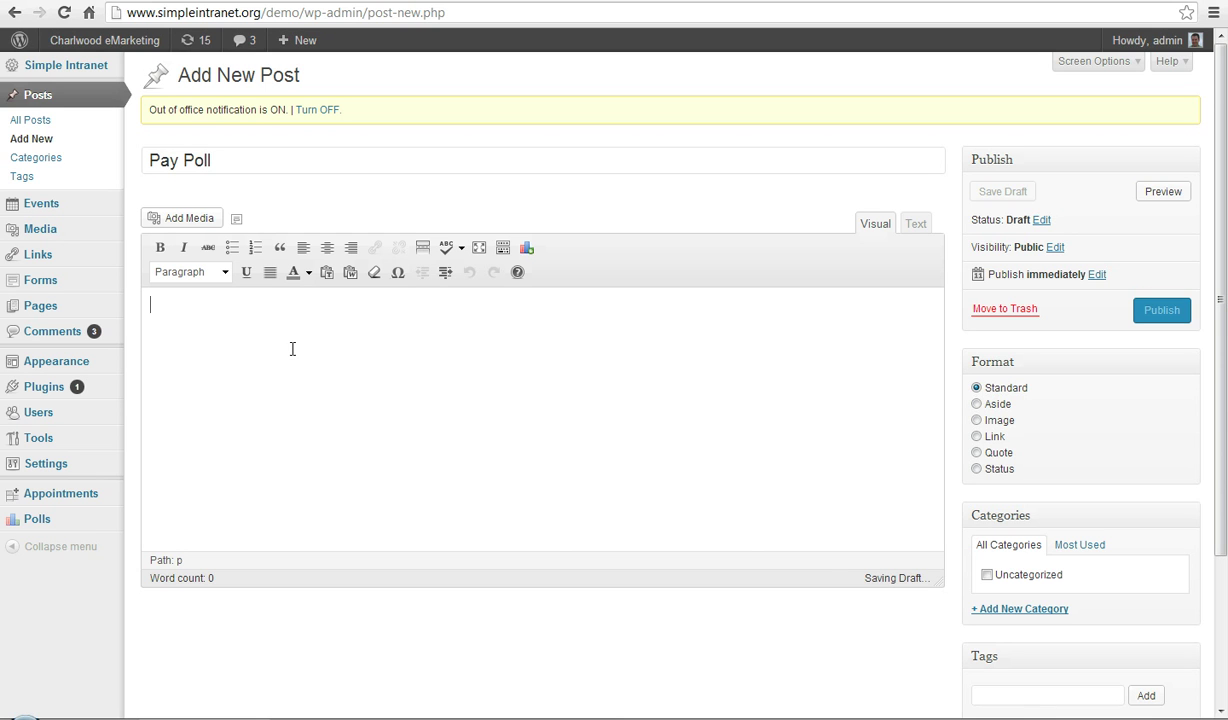
left_click(527, 250)
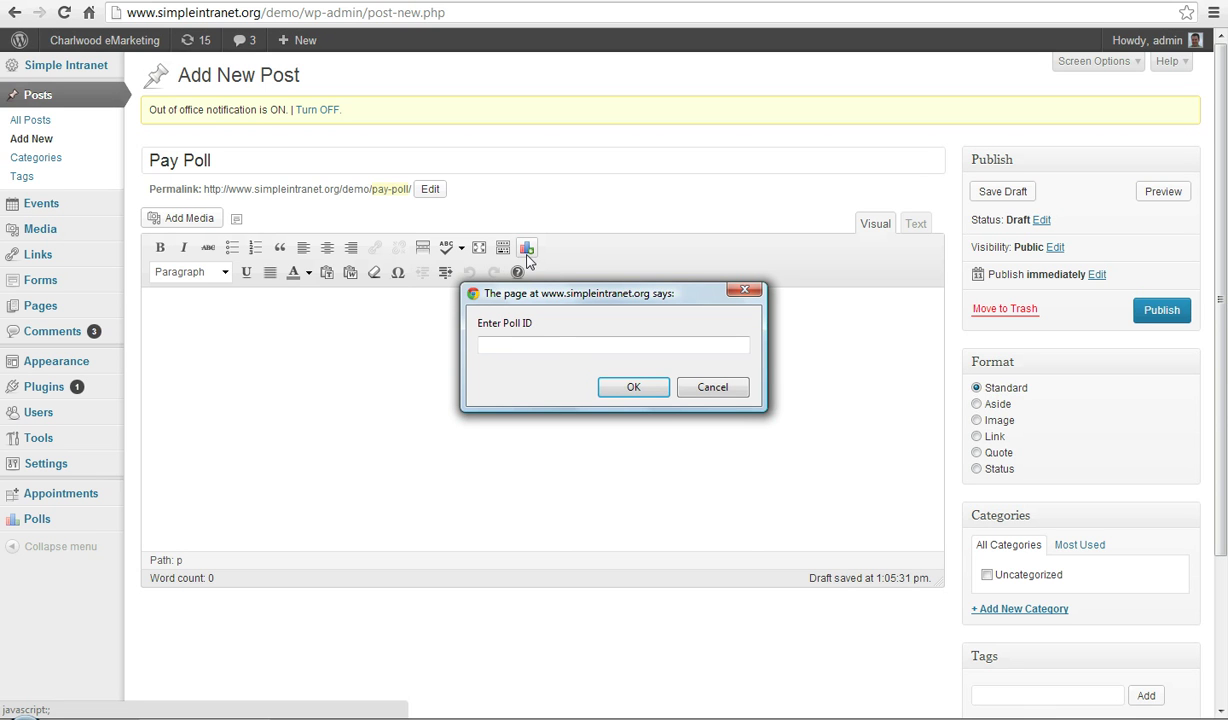
type("4")
left_click(634, 389)
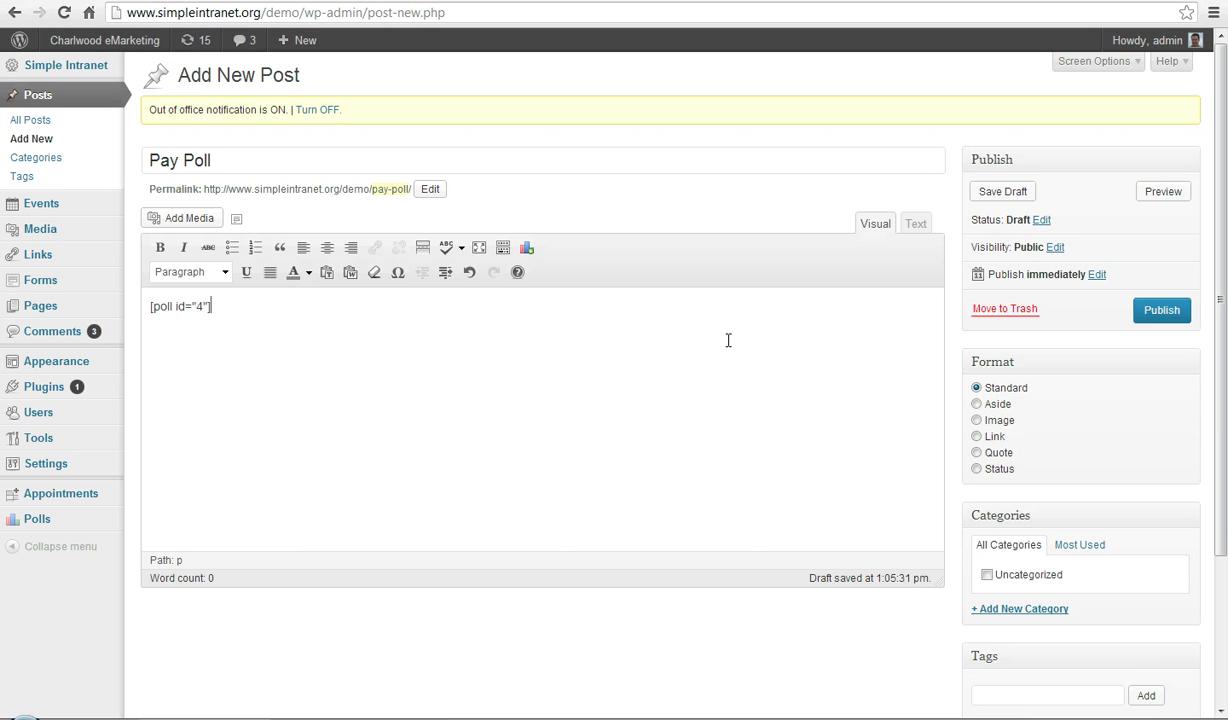
- Publish the Pay Poll post and vote No in its poll on the live page
left_click(1150, 311)
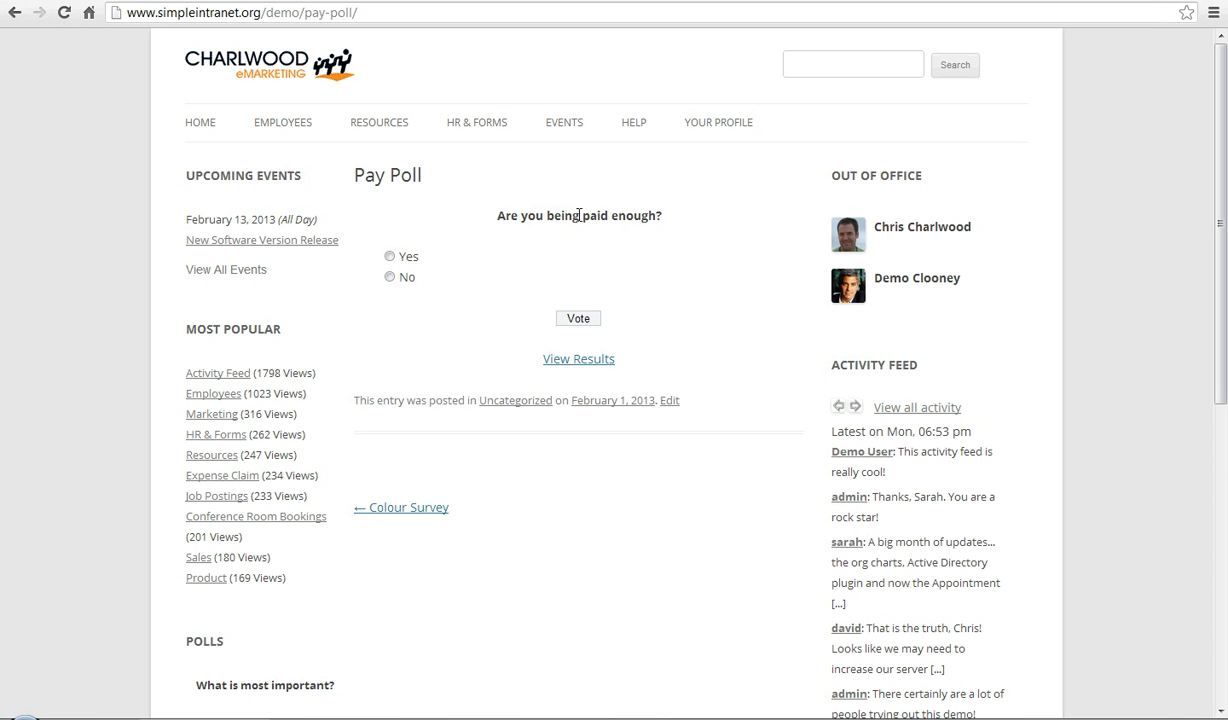
left_click(578, 318)
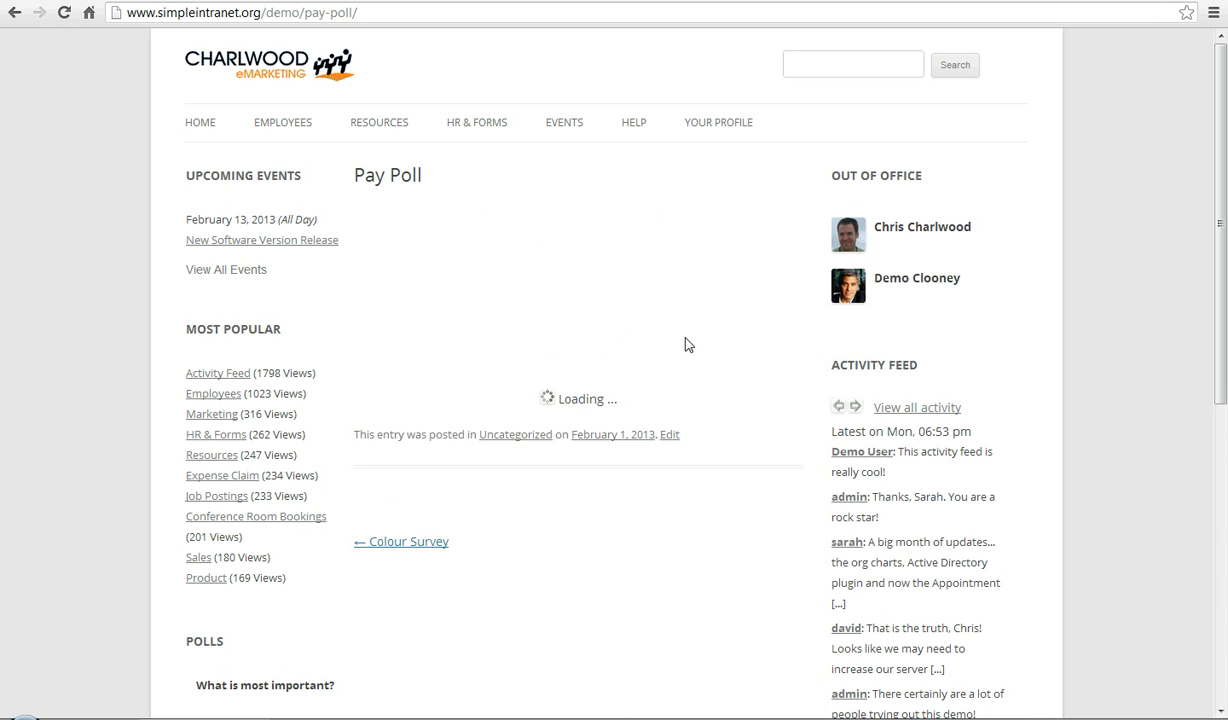
mouse_move(417, 275)
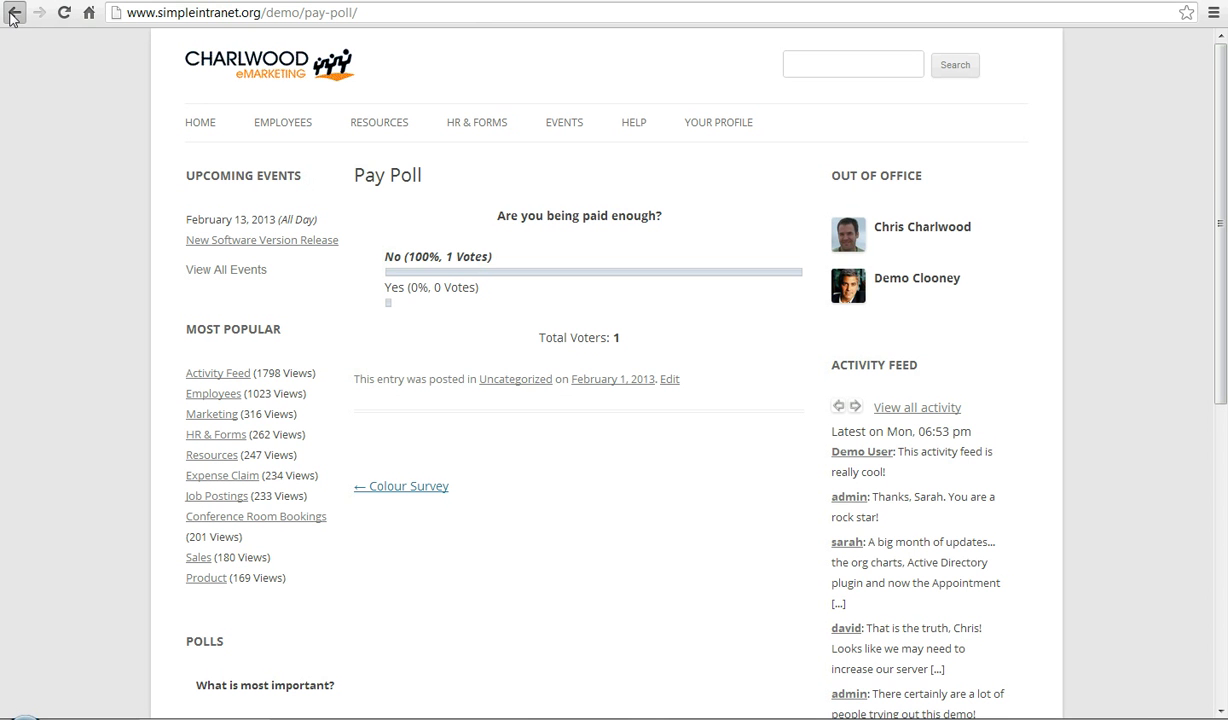
- Go back to the admin area and review the Poll Options, from bar style to the current active poll settings
left_click(14, 13)
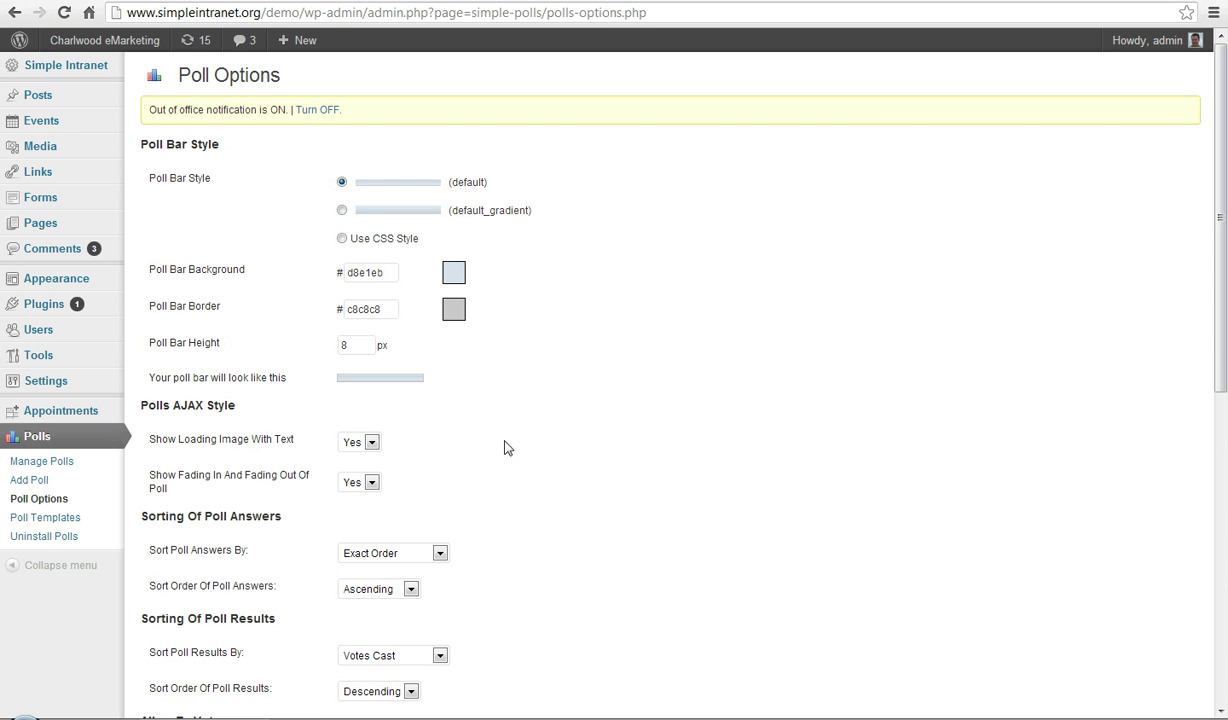
scroll(505, 449, "down", 5)
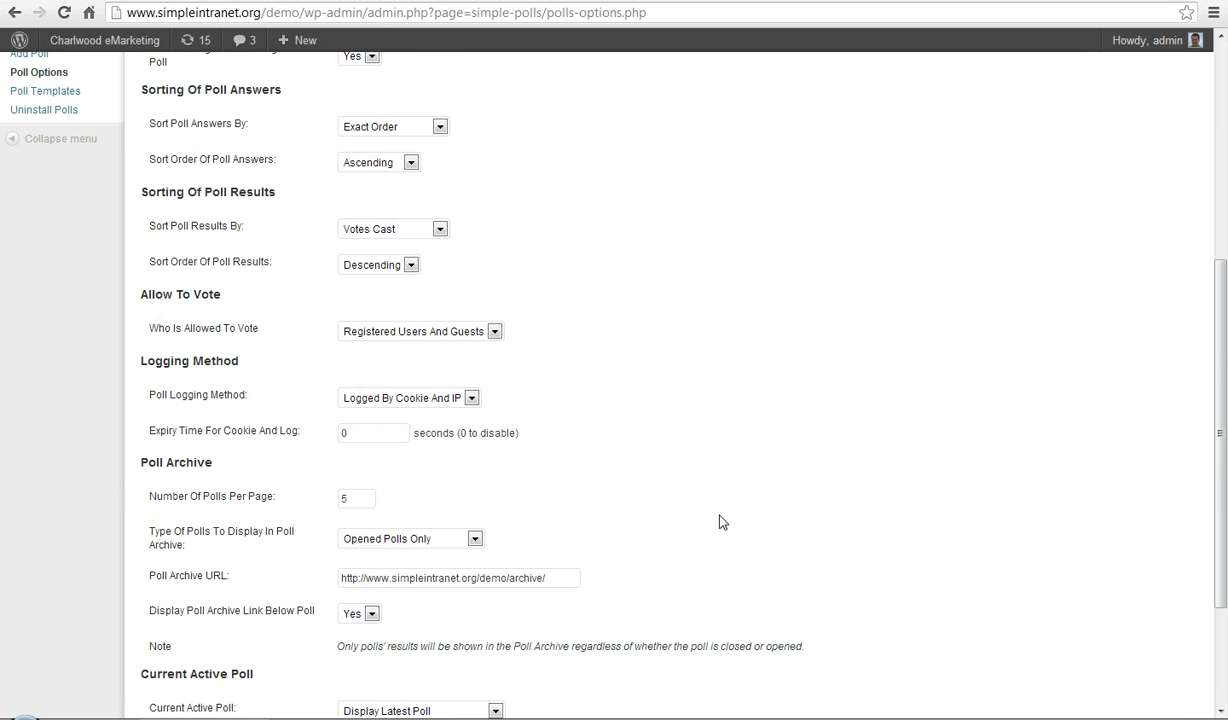
scroll(722, 522, "down", 3)
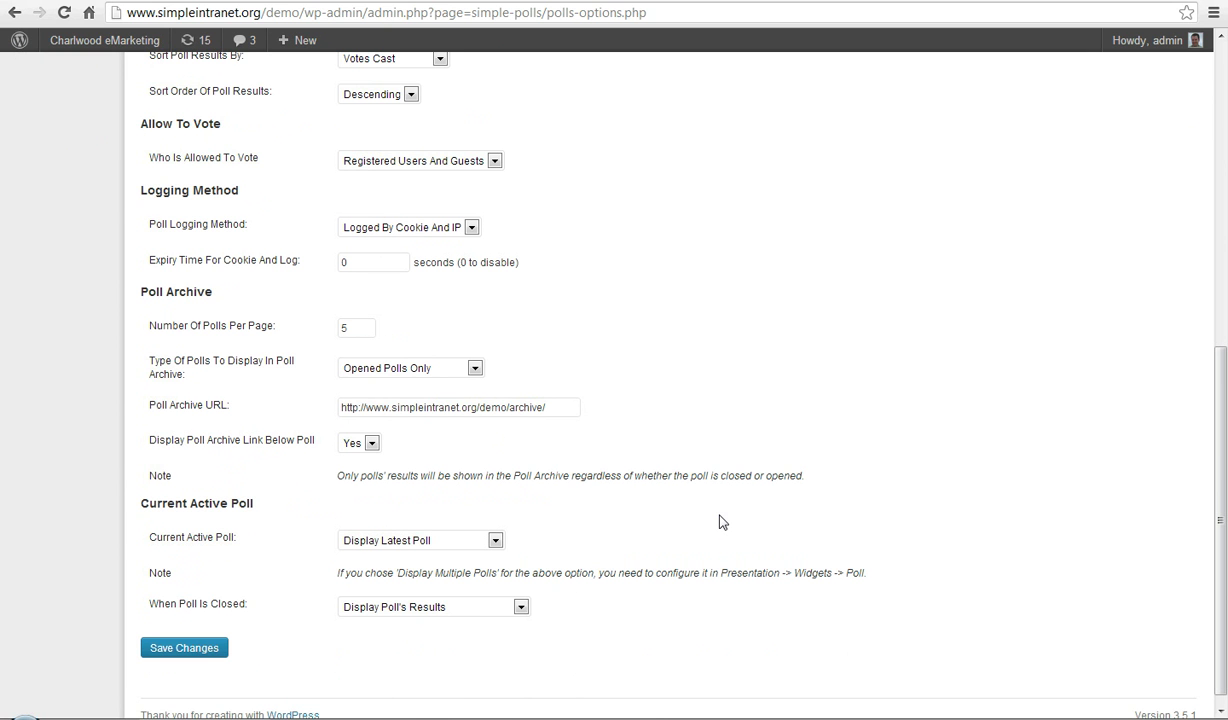
scroll(722, 522, "up", 10)
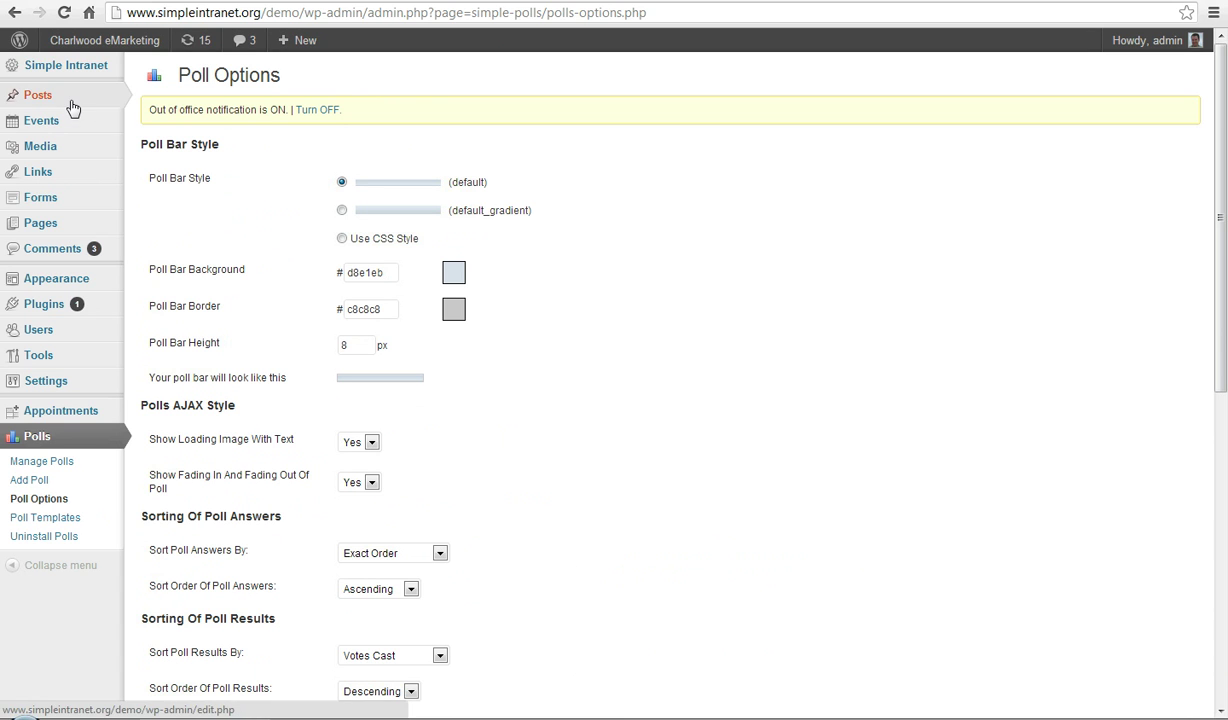
- Create and publish a new post titled "Poll Archive" containing the shortcode [page_polls]
mouse_move(72, 100)
left_click(161, 116)
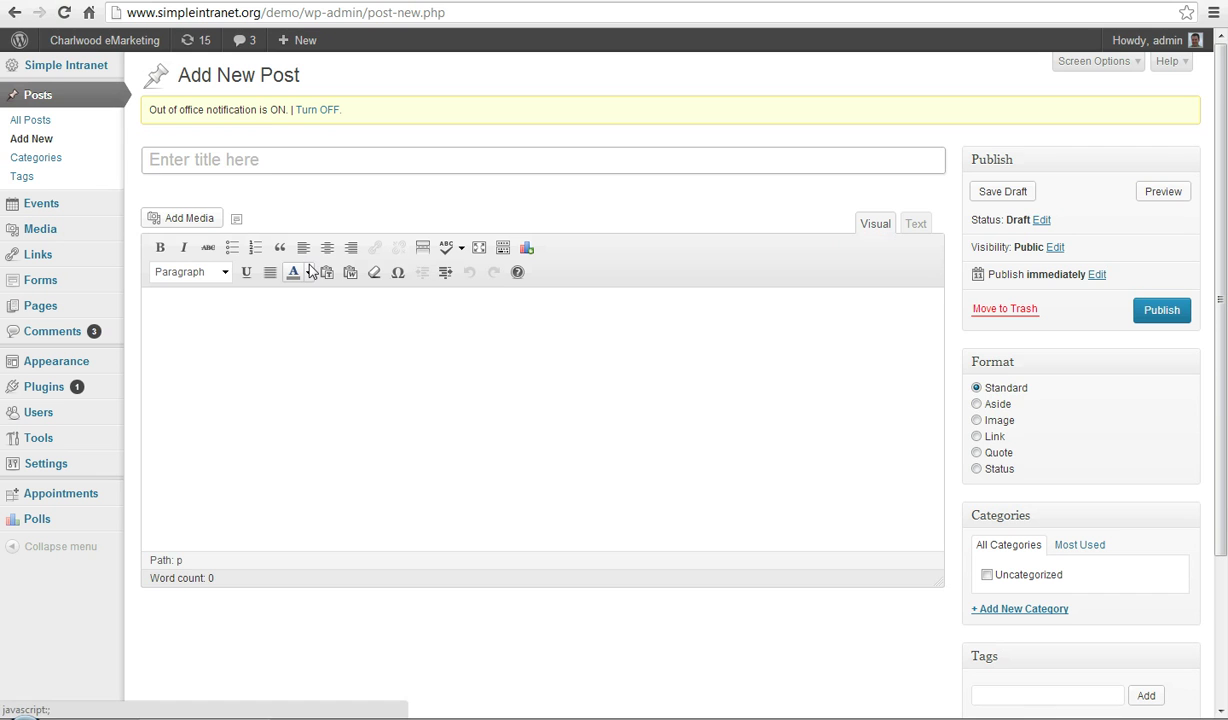
type("Poll Arch")
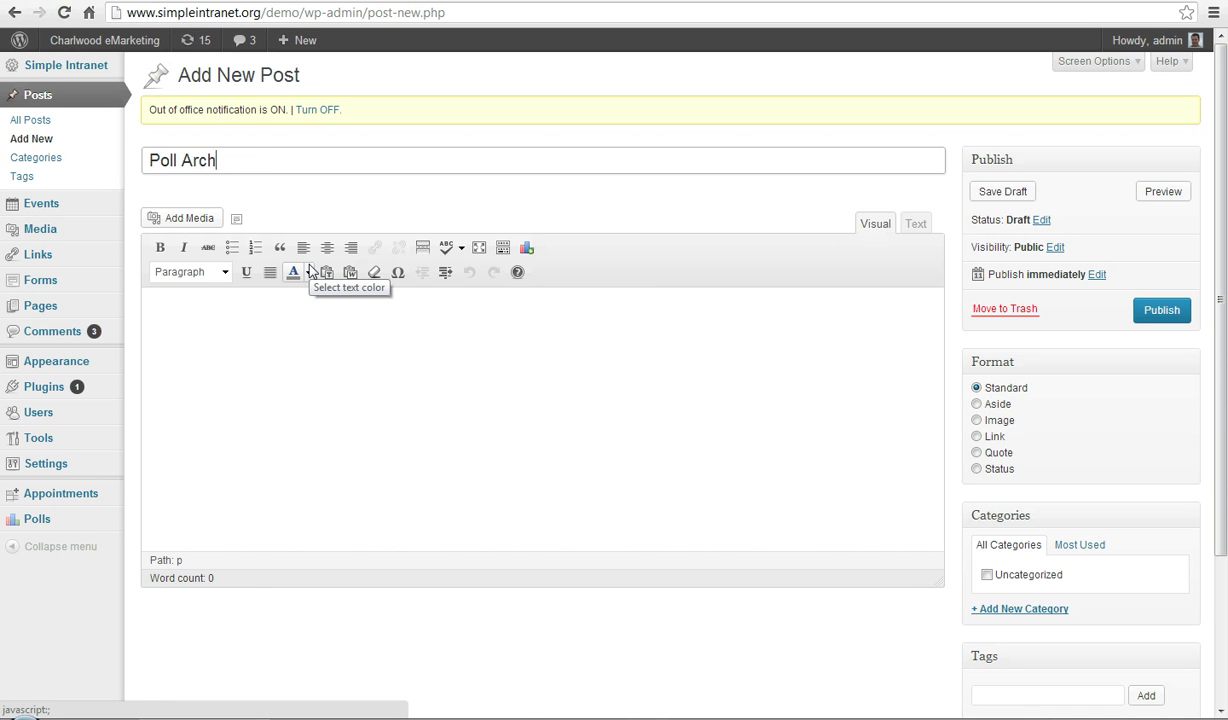
type("ive")
key("Tab")
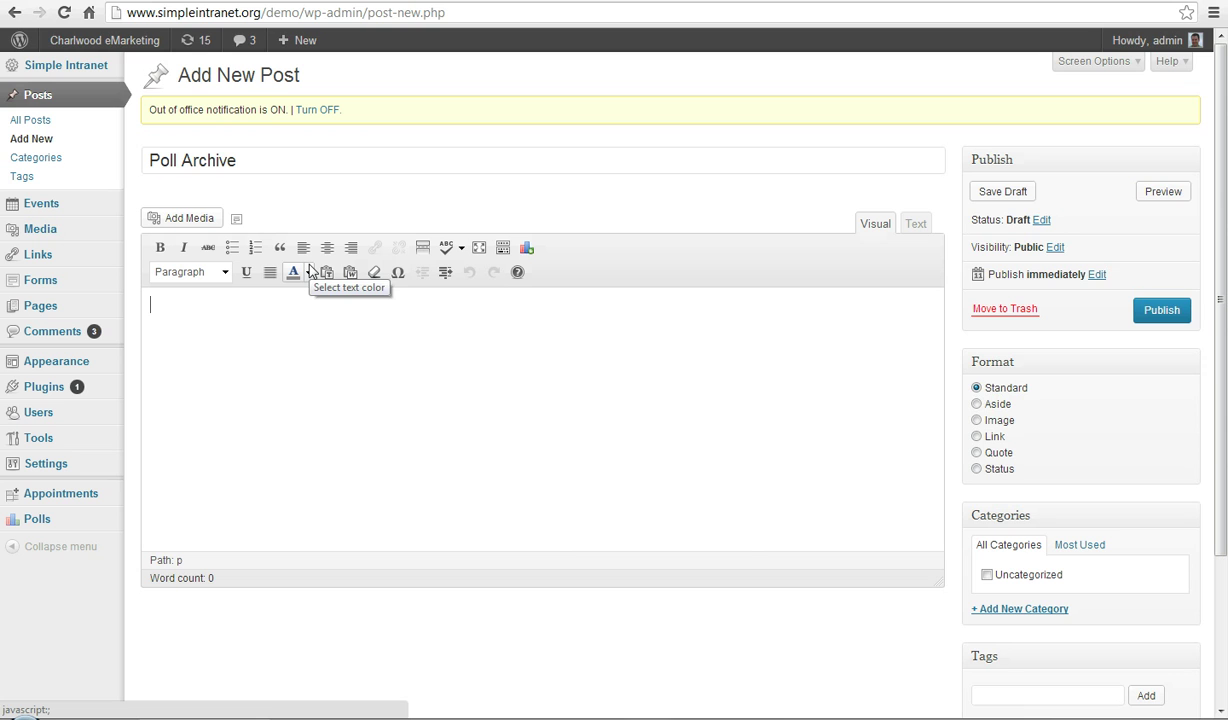
type("[page_polls]")
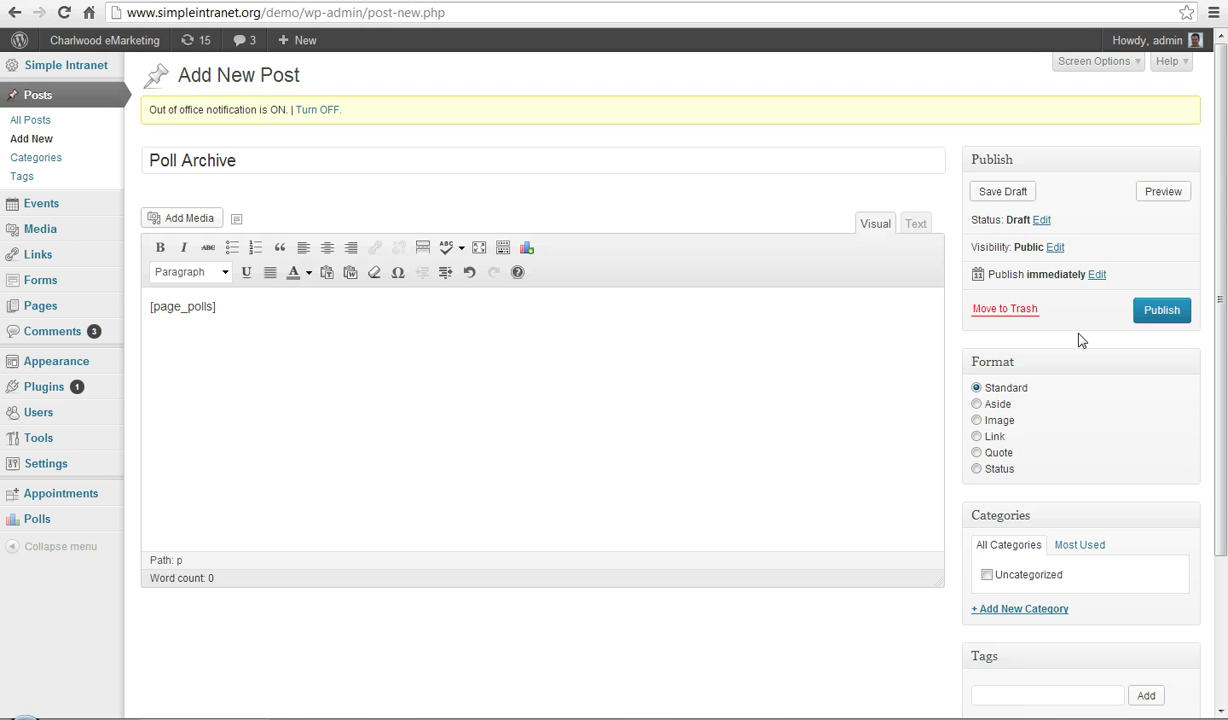
left_click(1156, 311)
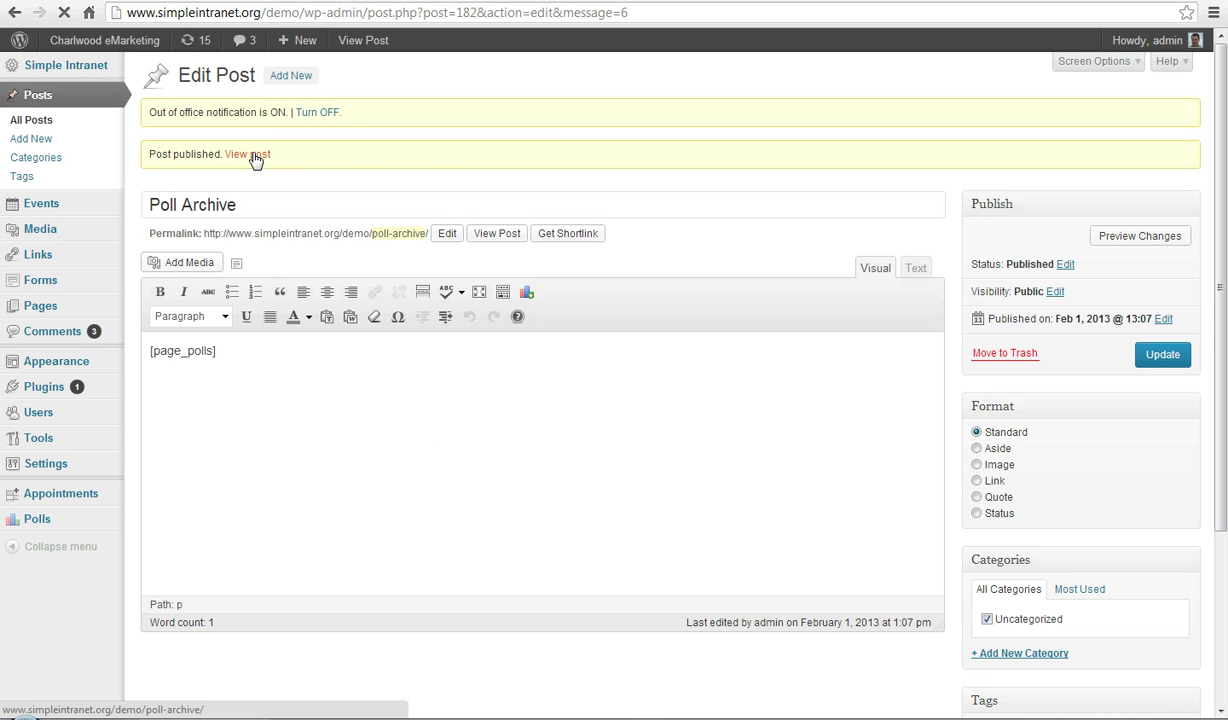
- View the published Poll Archive post and examine the listed poll results and the Polls sidebar widget
left_click(250, 155)
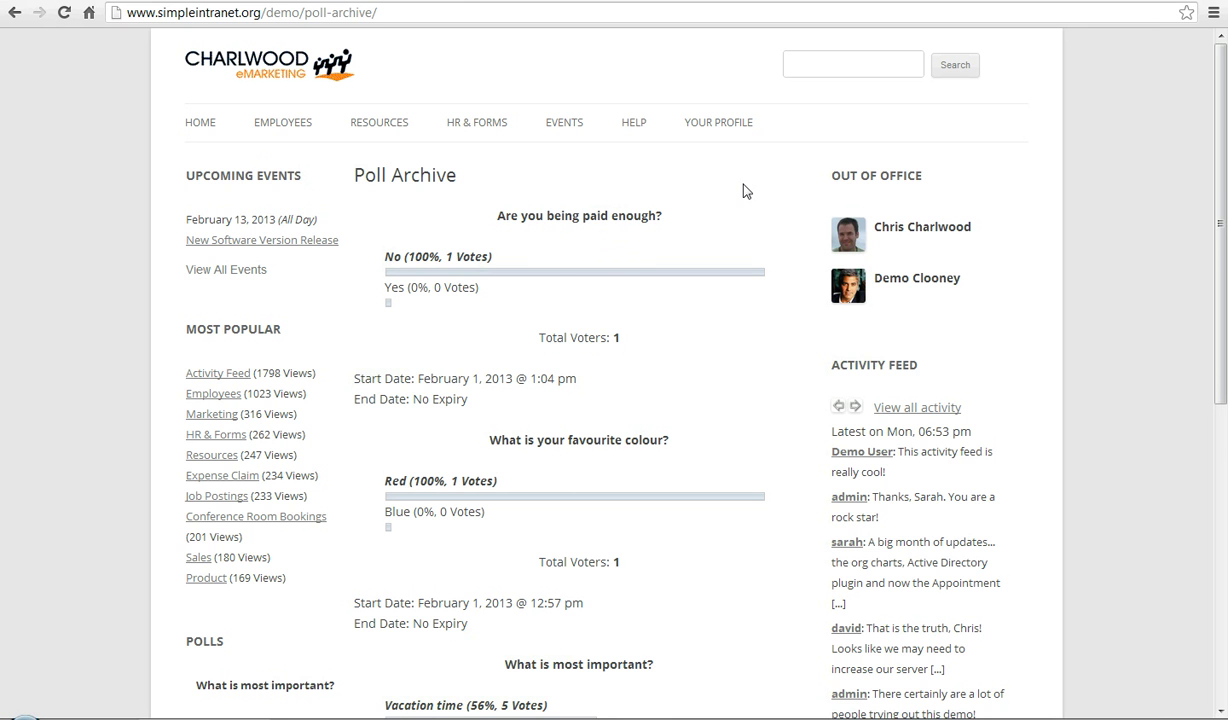
scroll(723, 214, "down", 1)
scroll(721, 212, "up", 1)
scroll(720, 214, "down", 1)
scroll(723, 214, "down", 3)
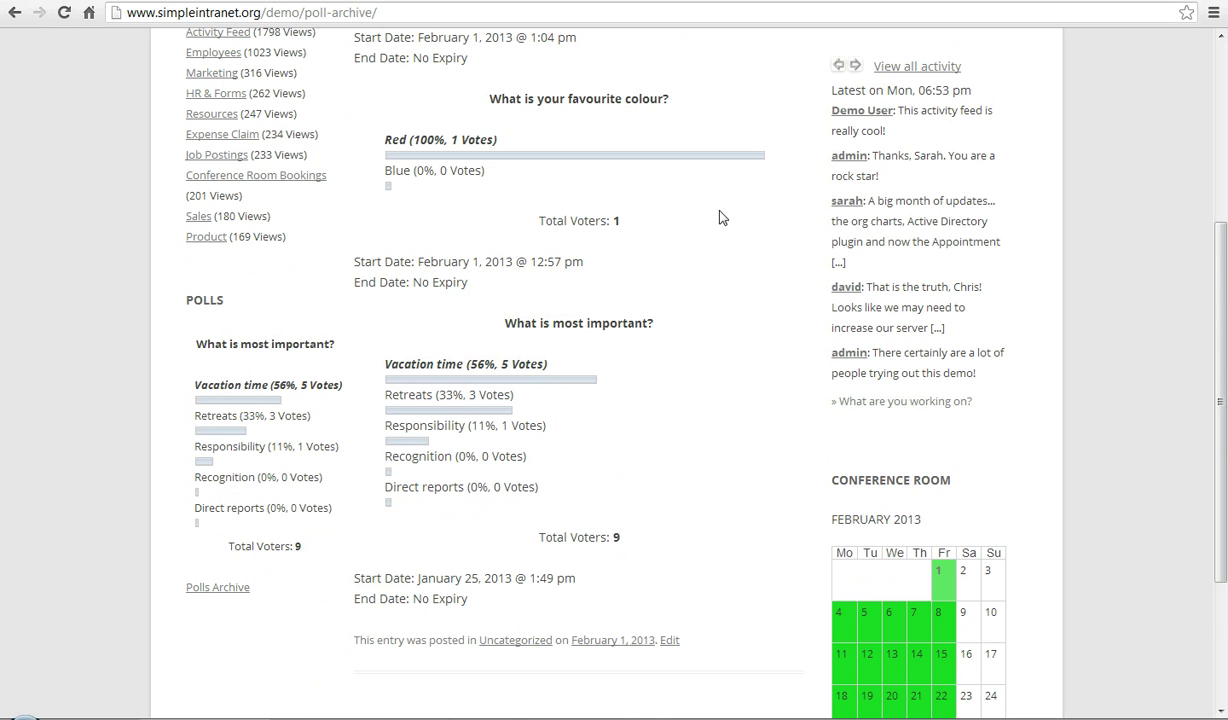
scroll(723, 217, "down", 1)
scroll(712, 210, "up", 1)
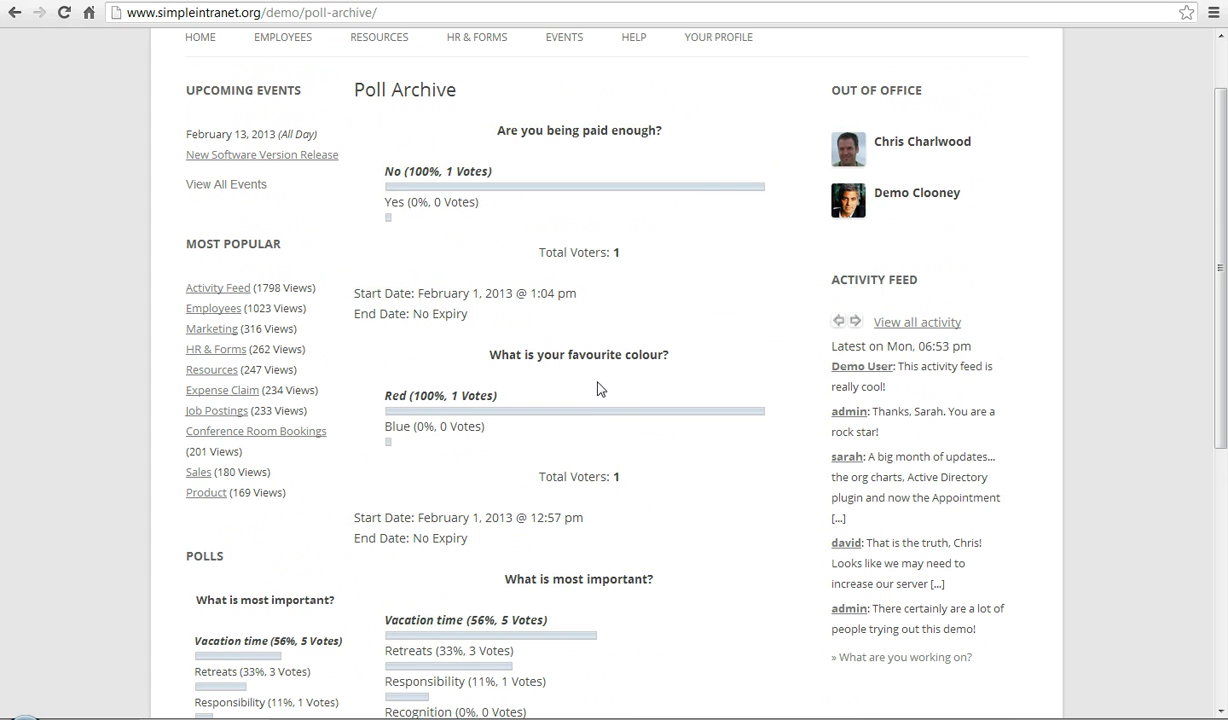
scroll(548, 623, "down", 1)
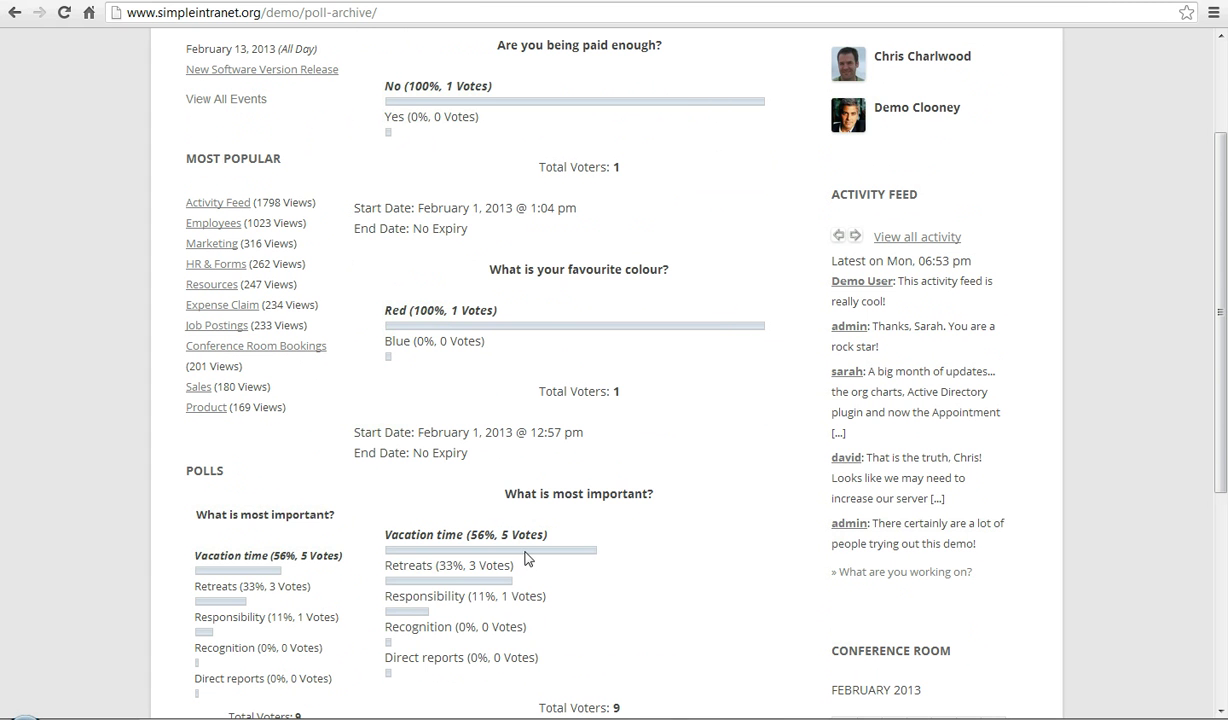
scroll(757, 374, "down", 3)
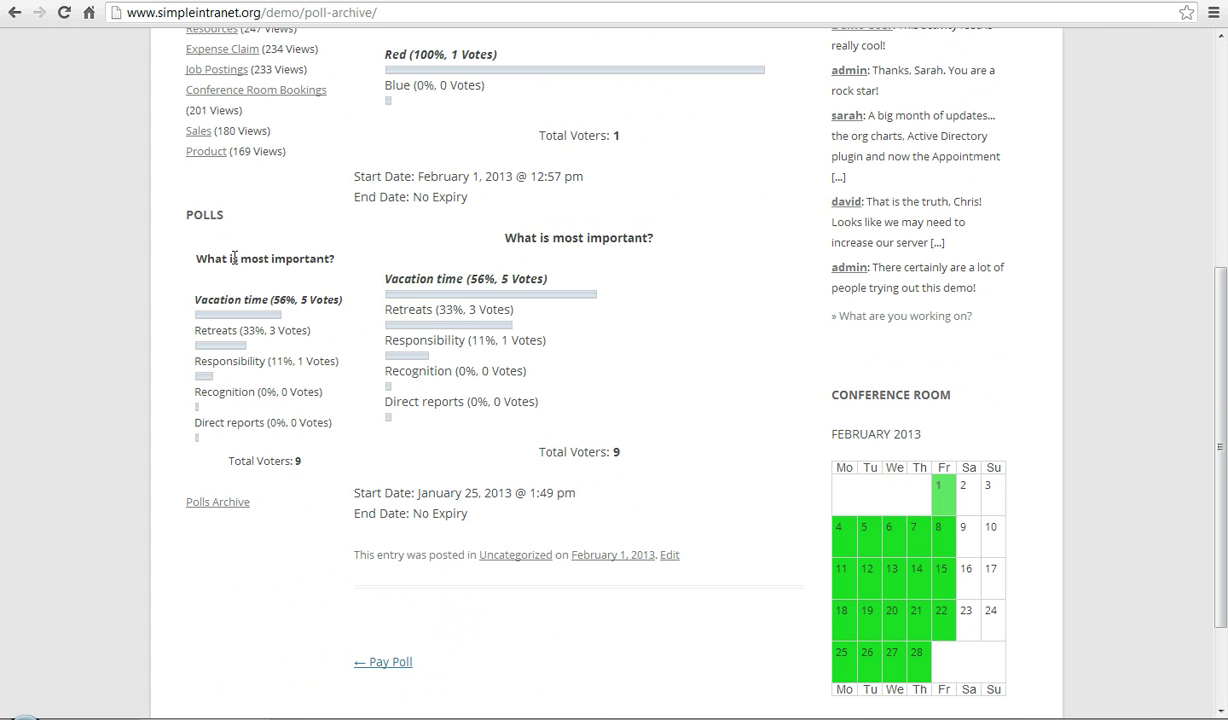
scroll(224, 250, "up", 1)
scroll(225, 300, "up", 1)
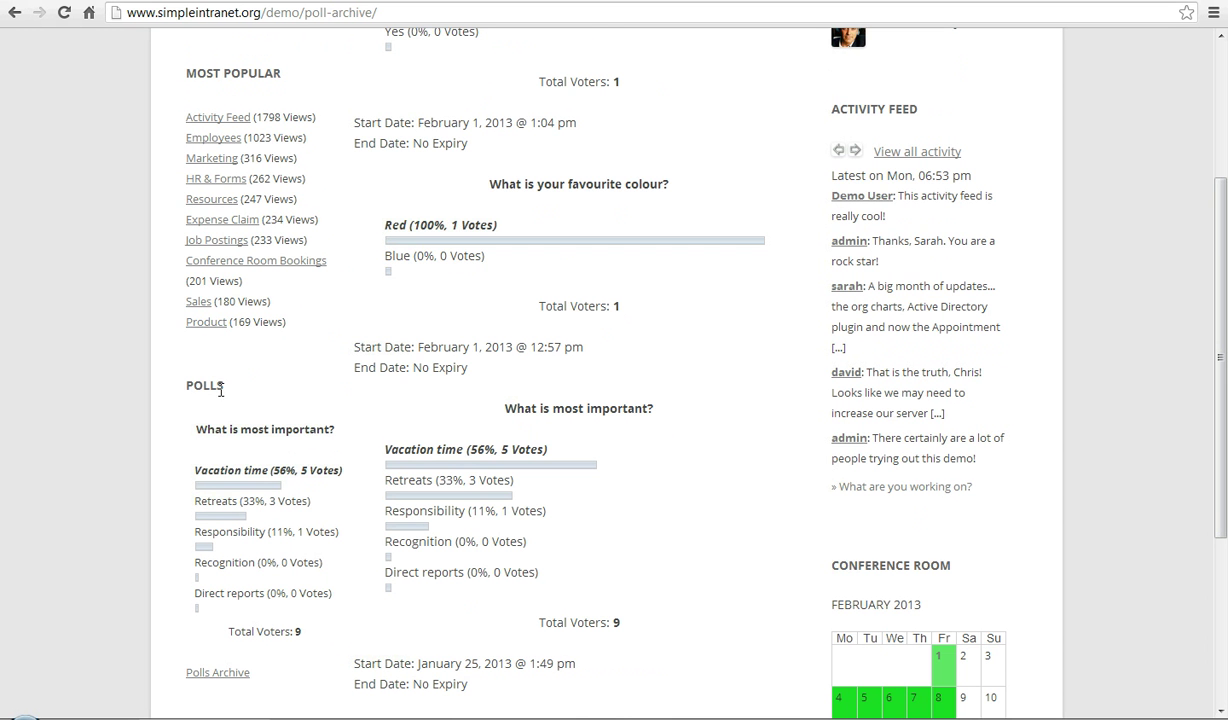
scroll(220, 392, "up", 1)
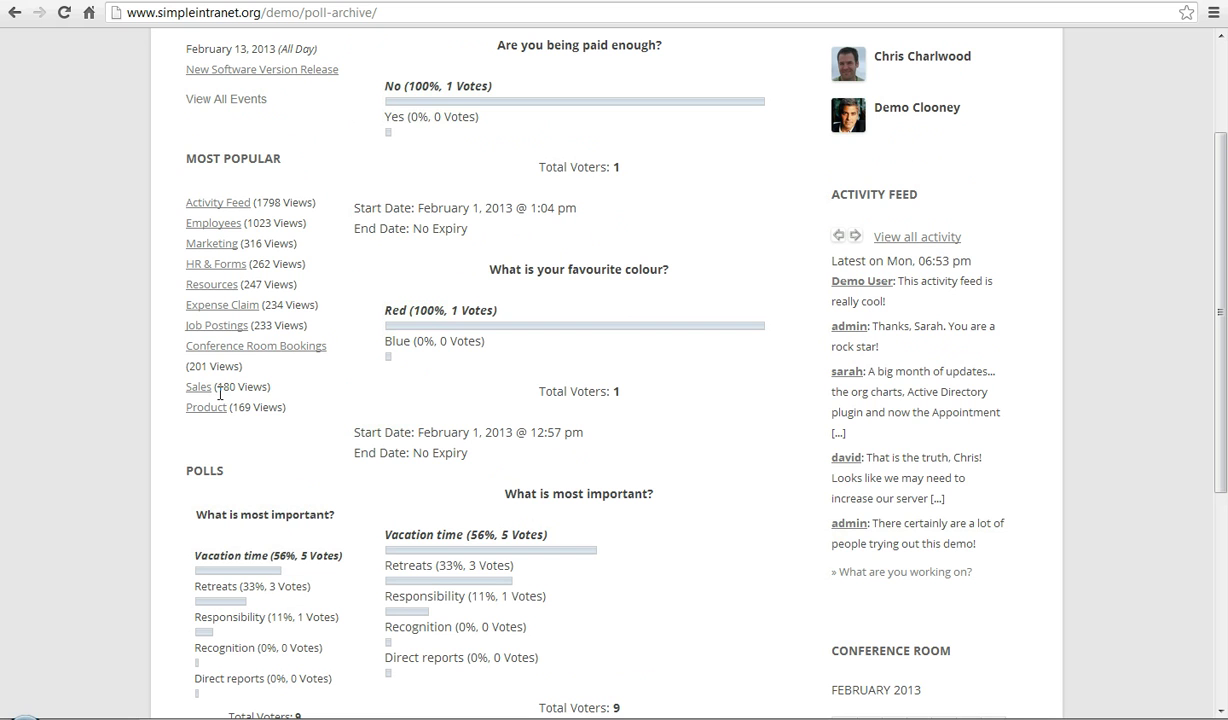